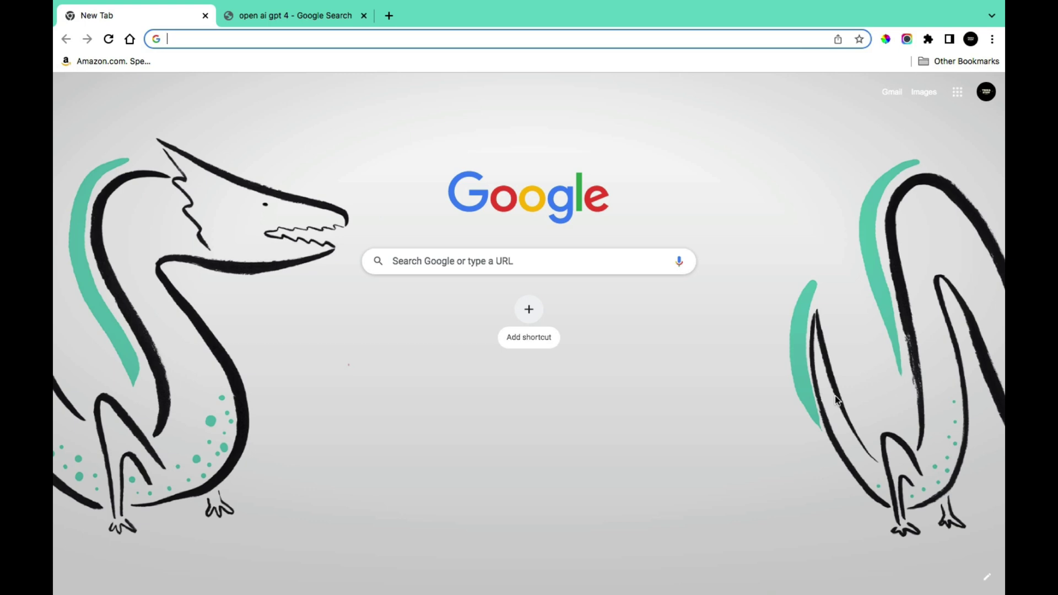
Open OpenAI's GPT-4 product page and scroll down through its example outputs
{"action": "left_click", "coordinate": [194, 215]}
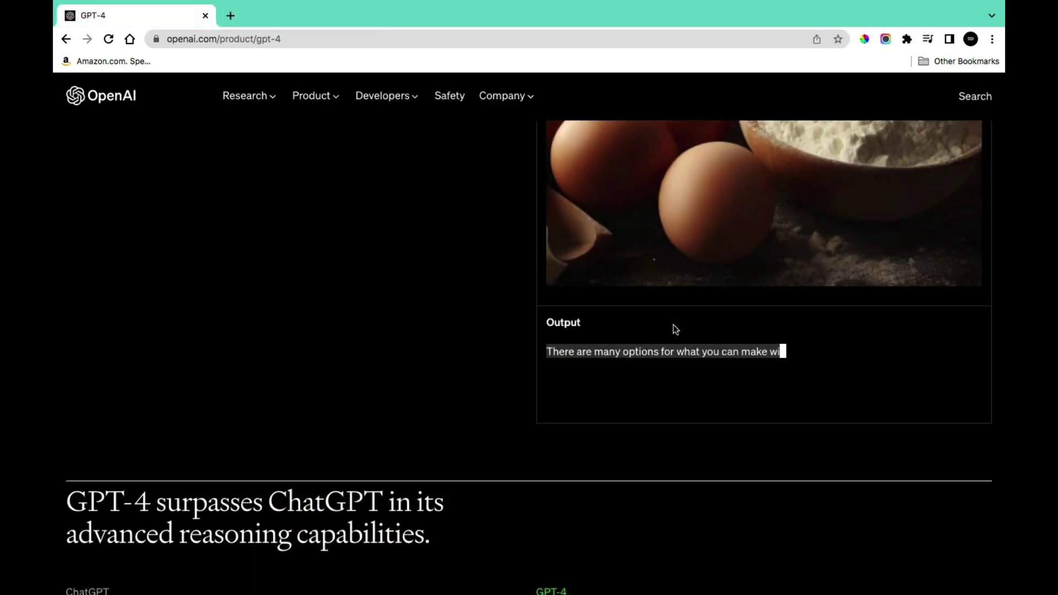
{"action": "scroll", "coordinate": [673, 329], "scroll_direction": "up", "scroll_amount": 3}
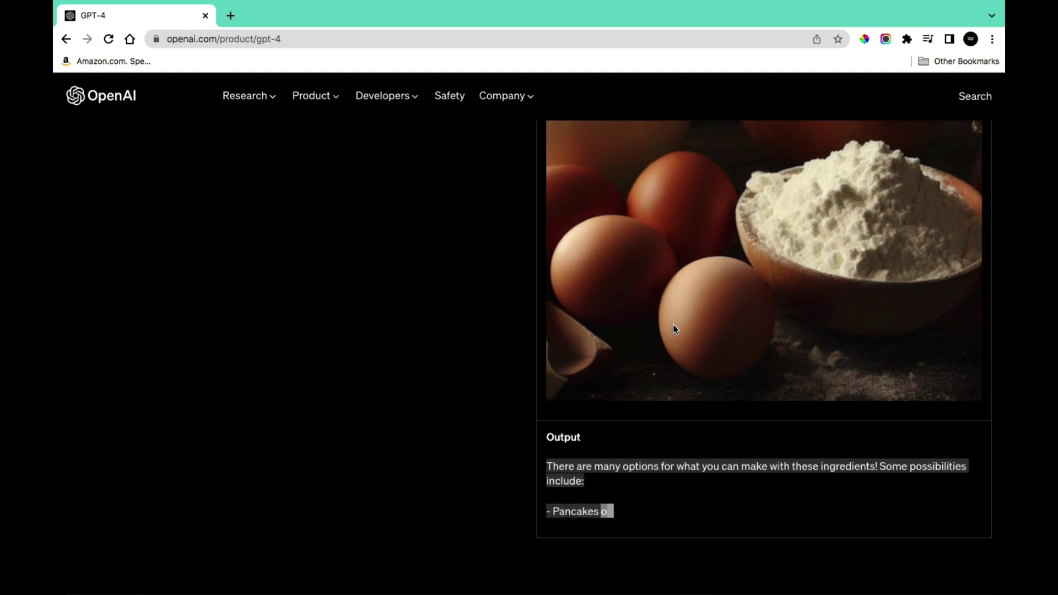
{"action": "scroll", "coordinate": [673, 325], "scroll_direction": "down", "scroll_amount": 2}
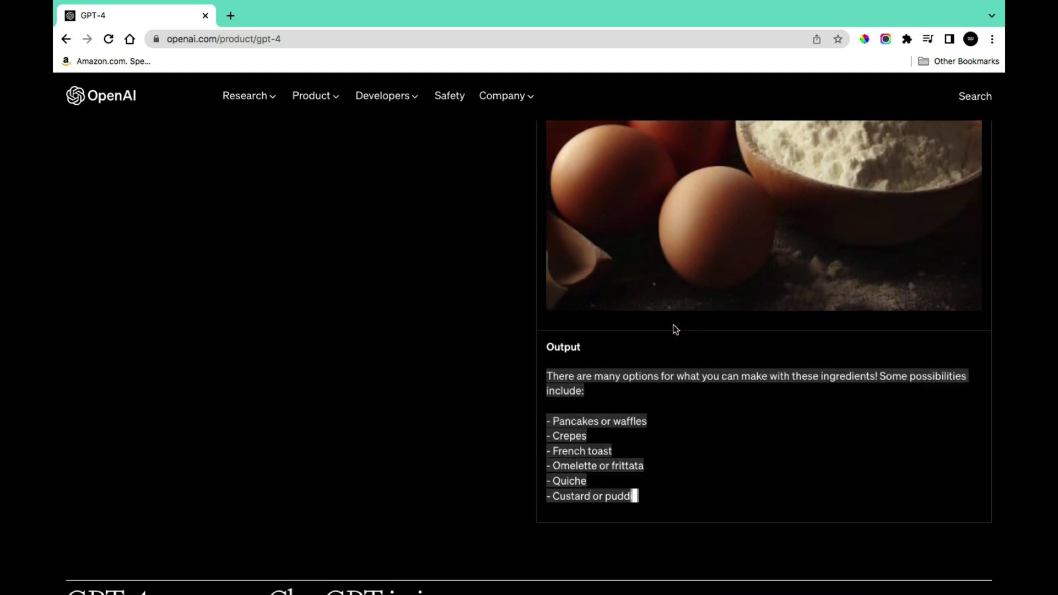
{"action": "scroll", "coordinate": [675, 330], "scroll_direction": "down", "scroll_amount": 1}
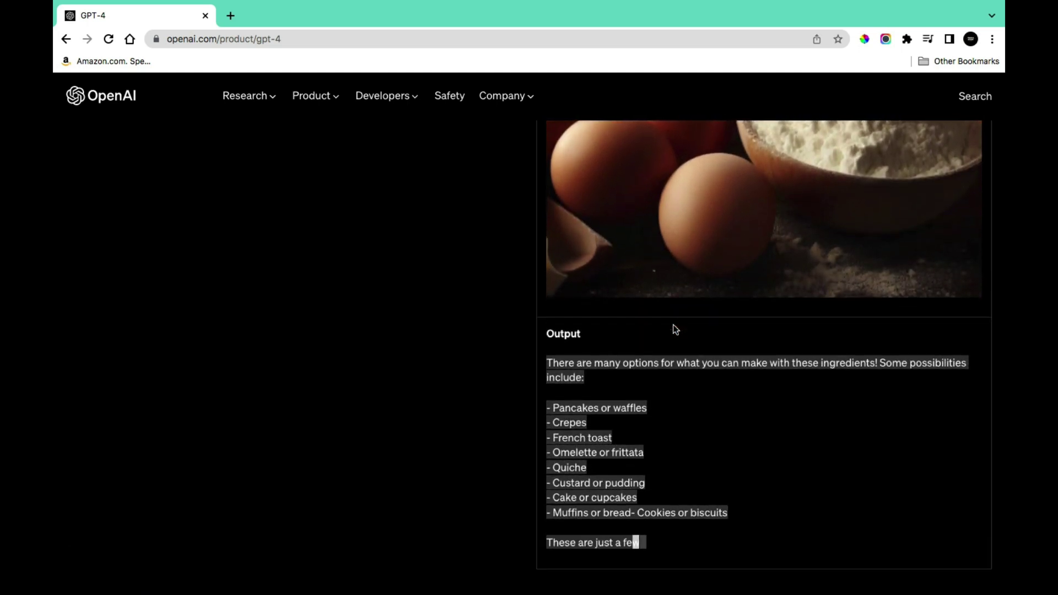
{"action": "scroll", "coordinate": [675, 330], "scroll_direction": "down", "scroll_amount": 2}
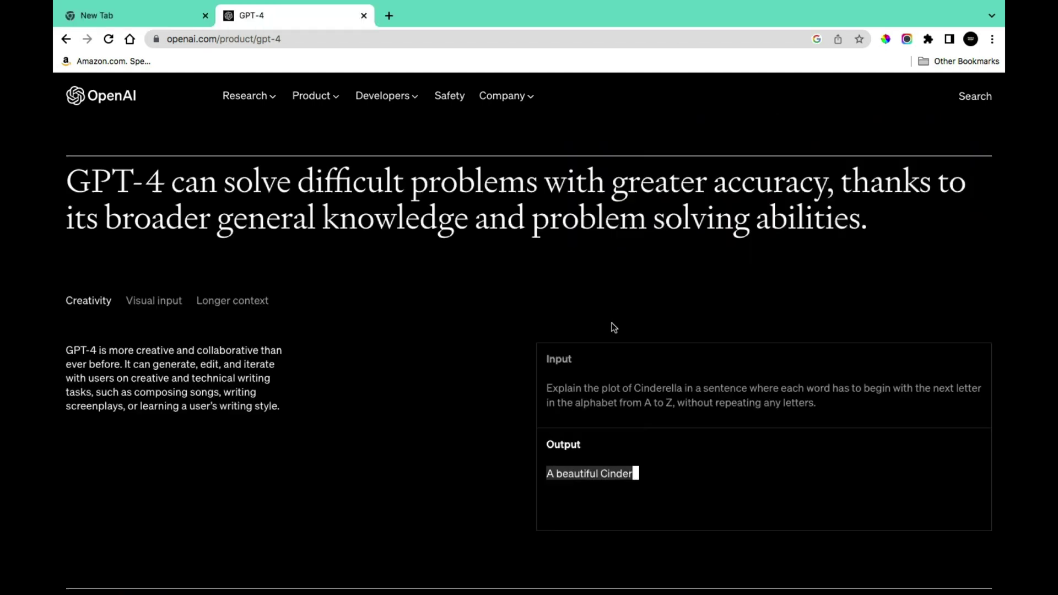
{"action": "scroll", "coordinate": [609, 326], "scroll_direction": "down", "scroll_amount": 1}
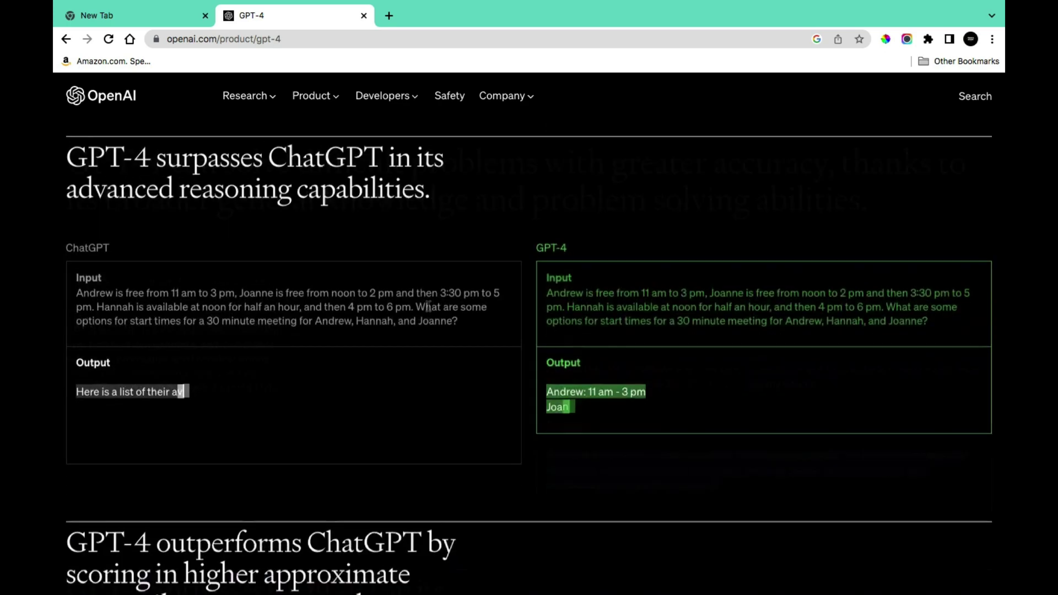
{"action": "scroll", "coordinate": [428, 306], "scroll_direction": "down", "scroll_amount": 1}
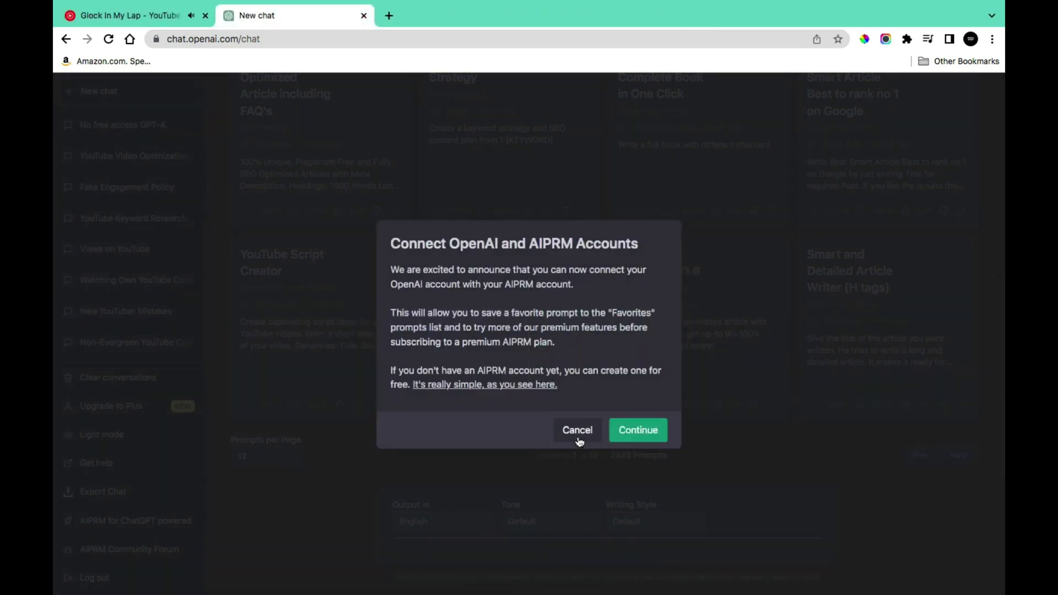
Cancel the 'Connect OpenAI and AIPRM Accounts' prompt in ChatGPT
{"action": "left_click", "coordinate": [577, 432]}
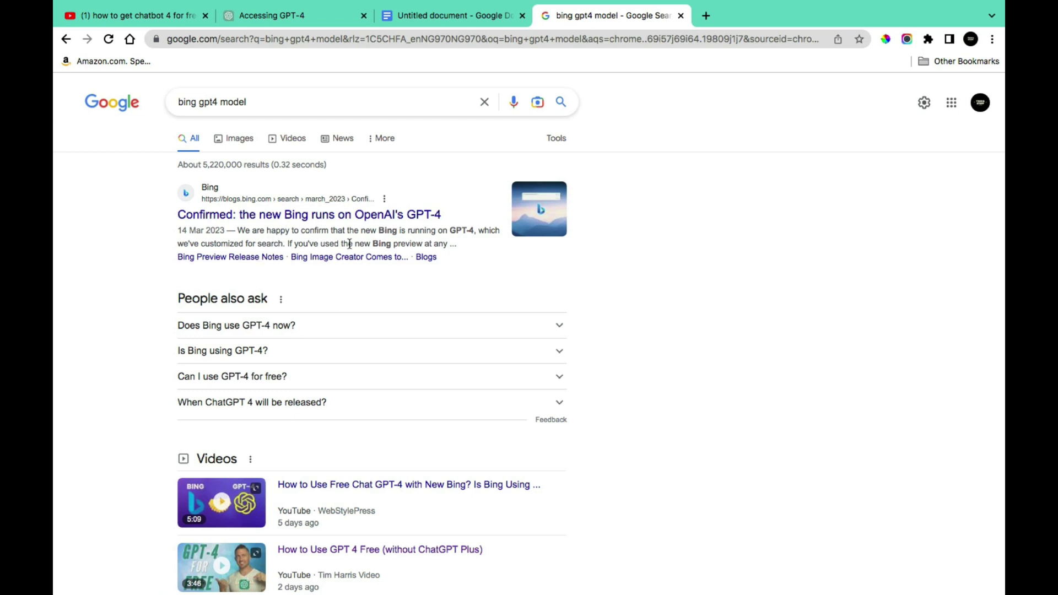
Open the 'Confirmed: the new Bing runs on OpenAI's GPT-4' search result
{"action": "left_click", "coordinate": [393, 216]}
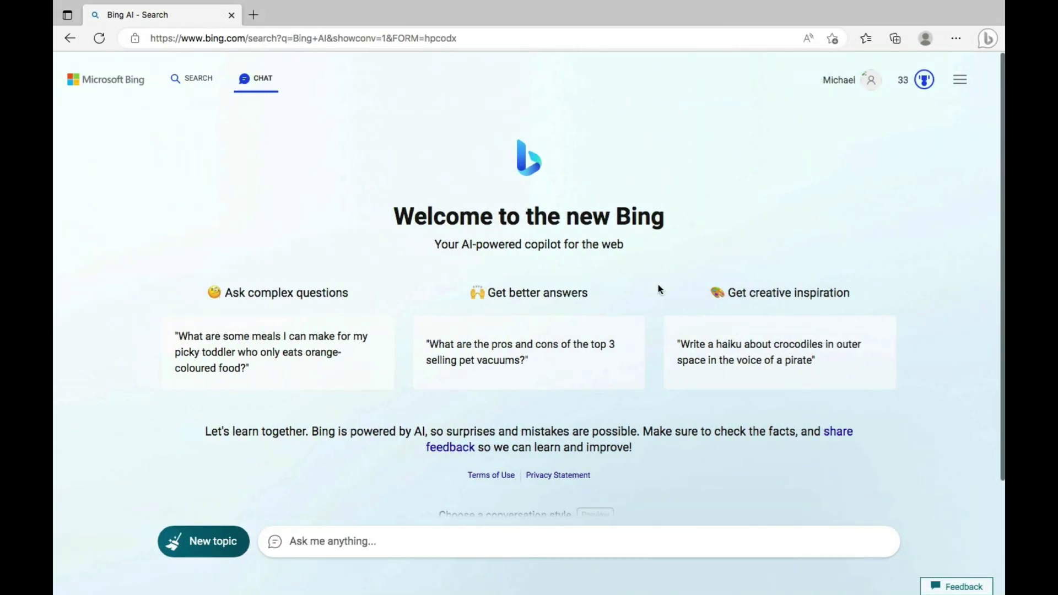
Go from the Bing AI results page to Bing's CHAT page
{"action": "scroll", "coordinate": [660, 289], "scroll_direction": "up", "scroll_amount": 3}
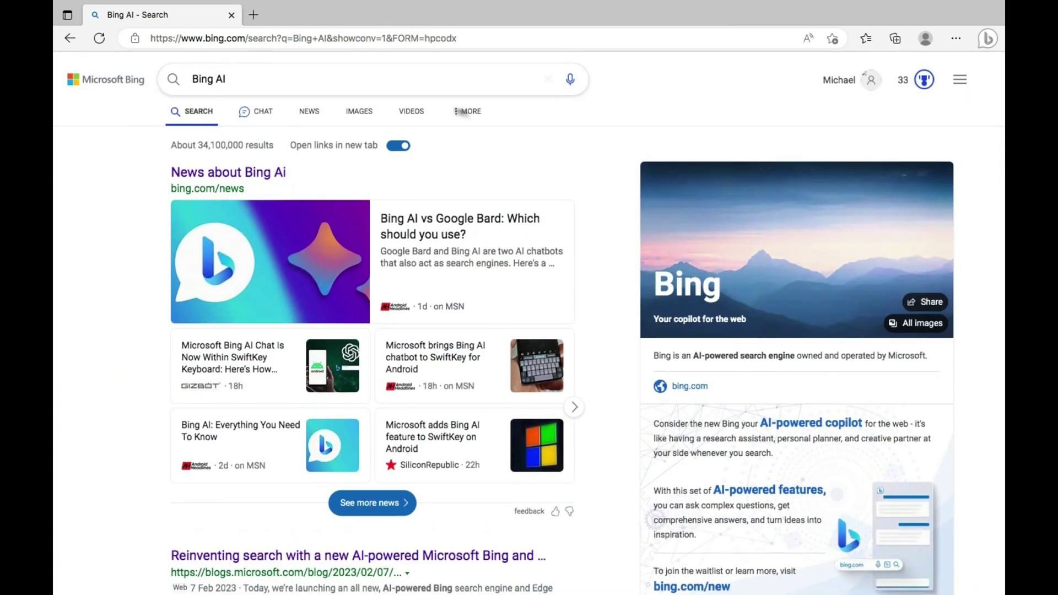
{"action": "left_click", "coordinate": [255, 112]}
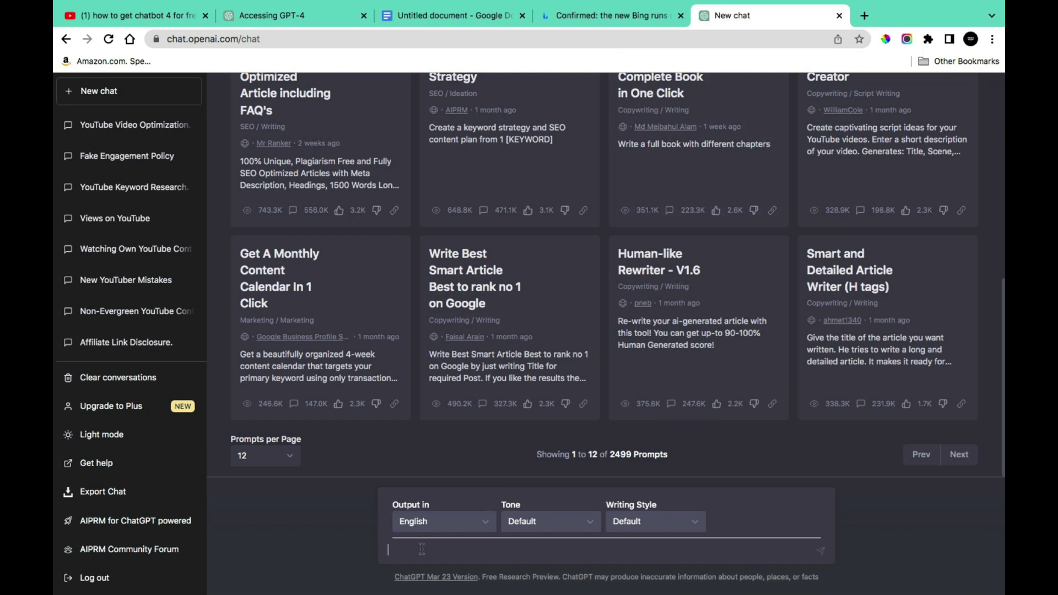
Paste the question about free GPT-4 access into ChatGPT and submit it
{"action": "type", "text": "How can i access the the gpt-4 for free"}
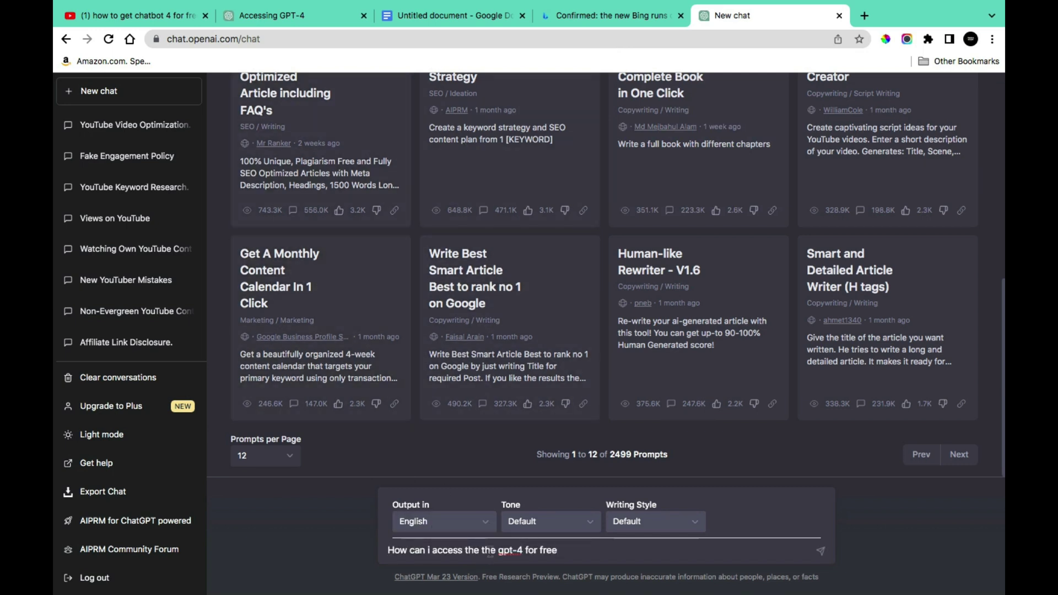
{"action": "key", "text": "Return"}
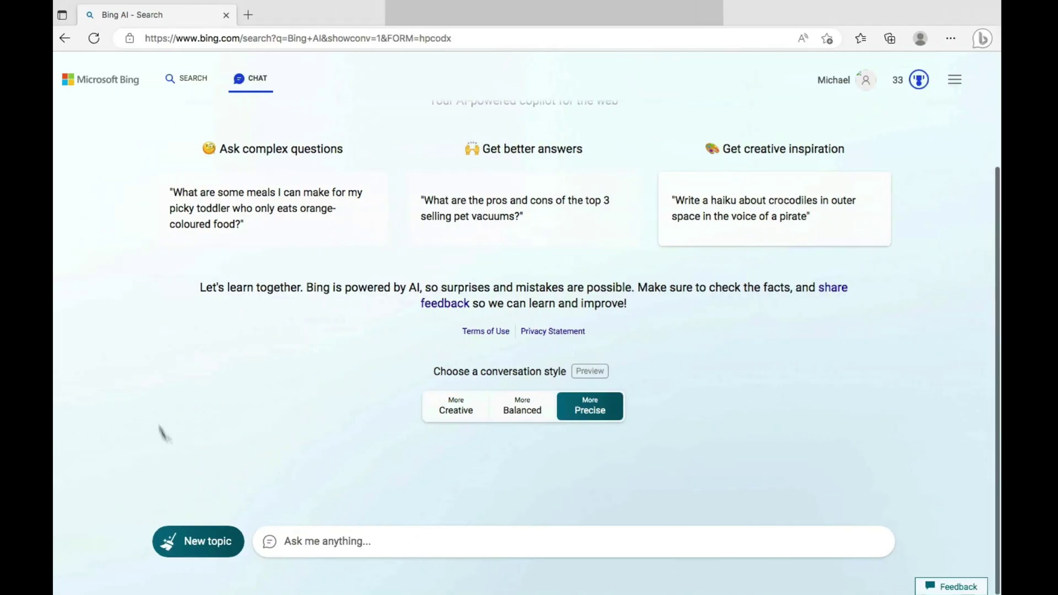
Ask Bing Chat 'How can i access the the gpt-4 for free'
{"action": "left_click", "coordinate": [421, 534]}
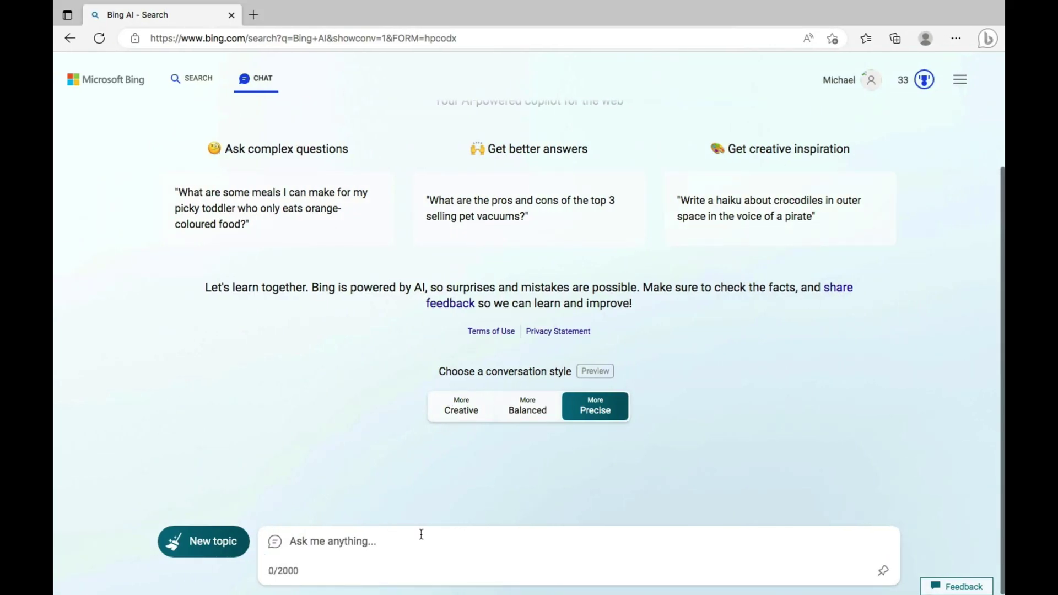
{"action": "type", "text": "How can i access the the gpt-4 for free"}
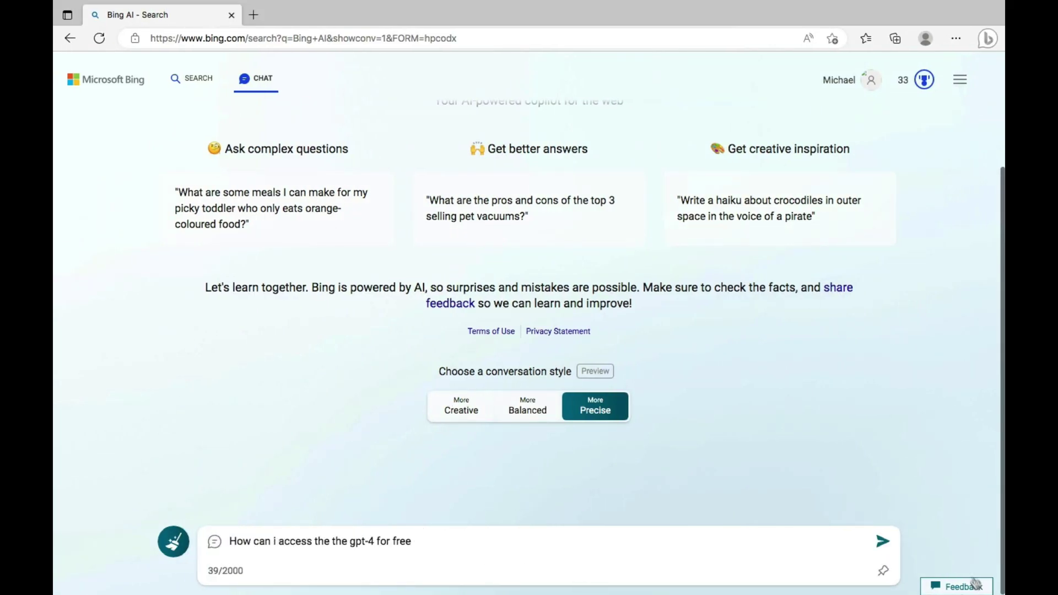
{"action": "left_click", "coordinate": [884, 543]}
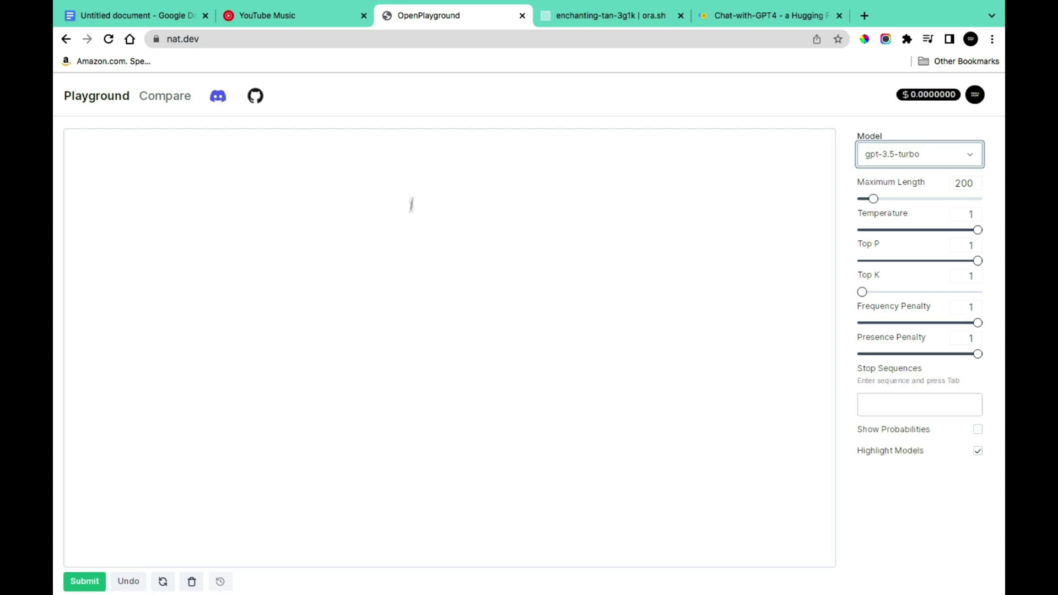
Check the ora.sh and Hugging Face tabs, then set the OpenPlayground model to gpt-4
{"action": "left_click", "coordinate": [582, 16]}
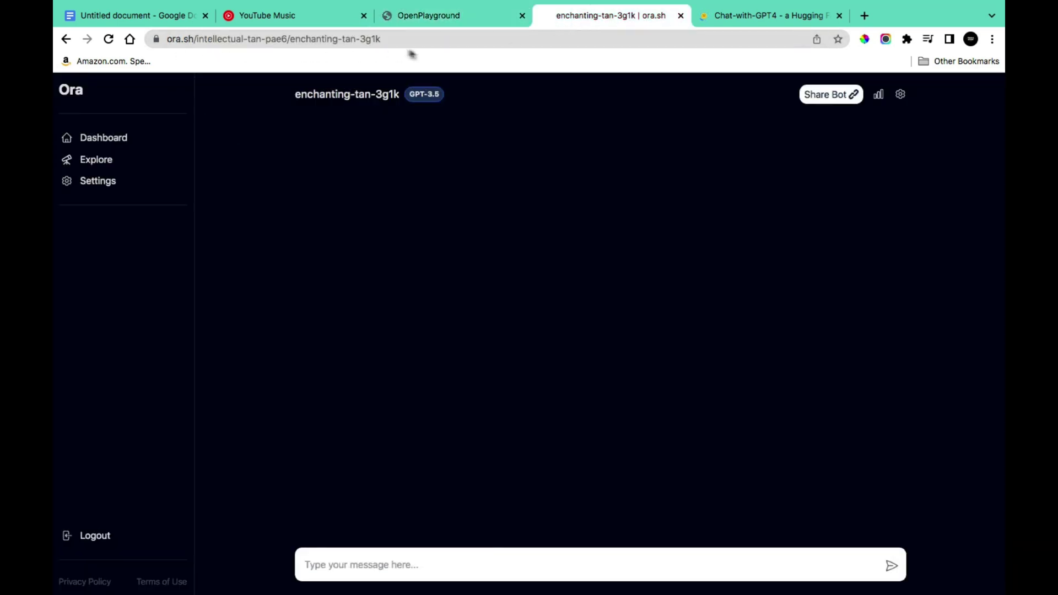
{"action": "key", "text": "ctrl+Tab"}
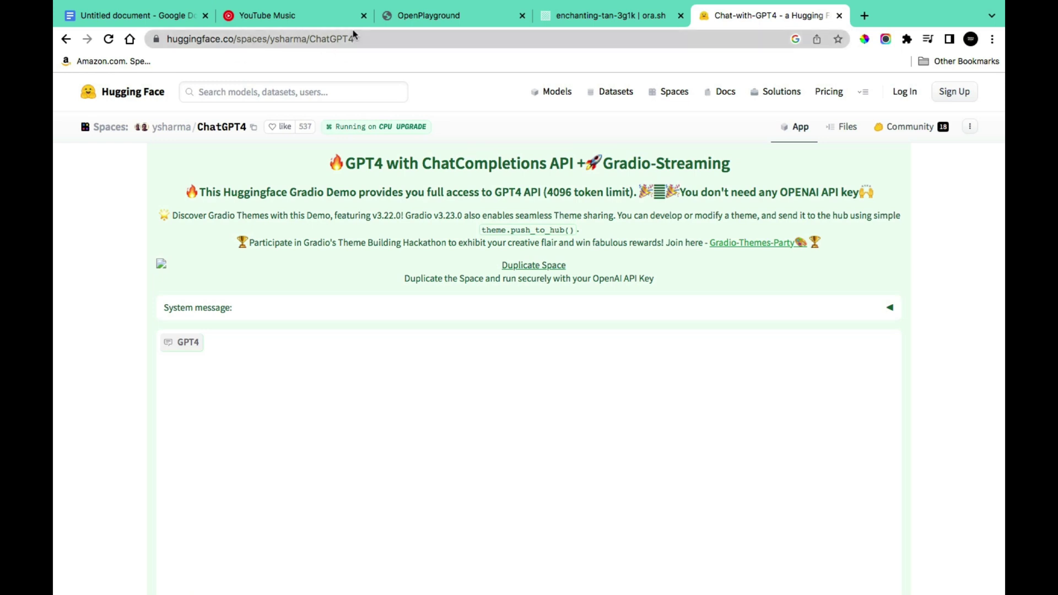
{"action": "left_click", "coordinate": [432, 16]}
{"action": "left_click", "coordinate": [899, 148]}
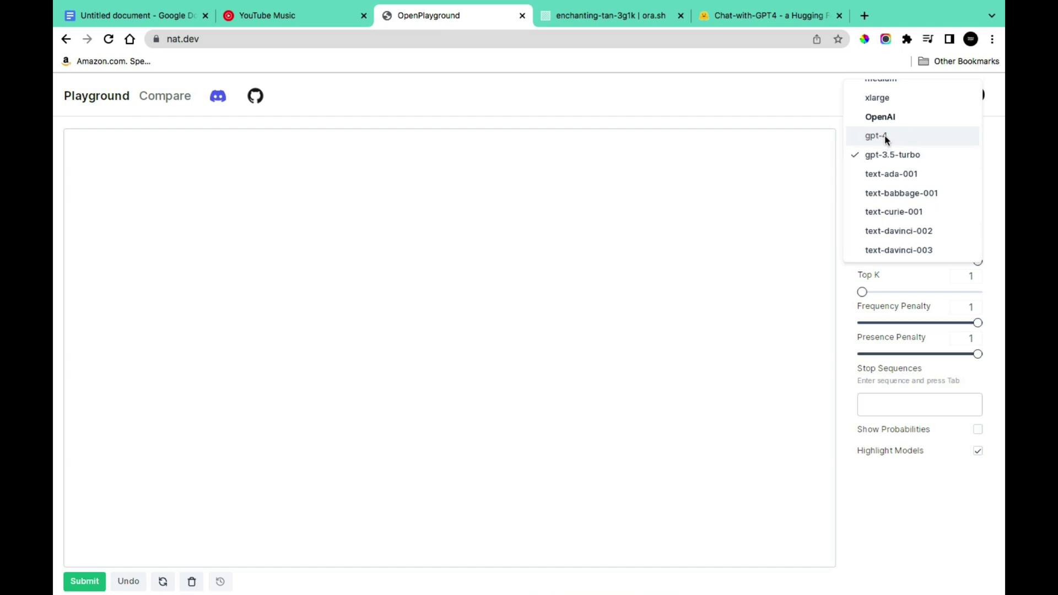
{"action": "left_click", "coordinate": [888, 138]}
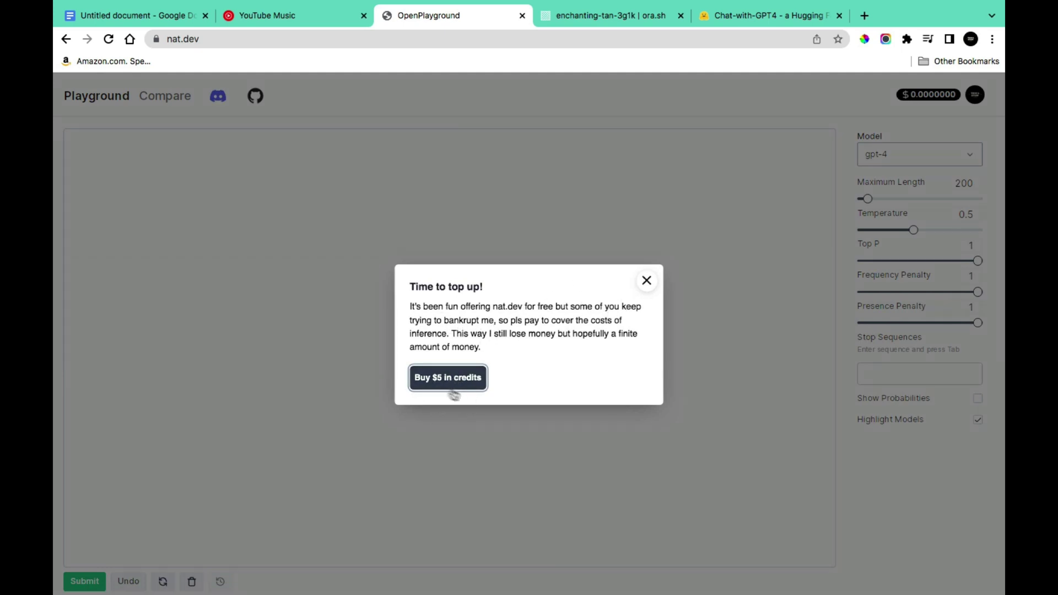
Close the 'Time to top up!' notice and open the enchanting-tan-3g1k bot's Settings on ora.sh
{"action": "left_click", "coordinate": [646, 281]}
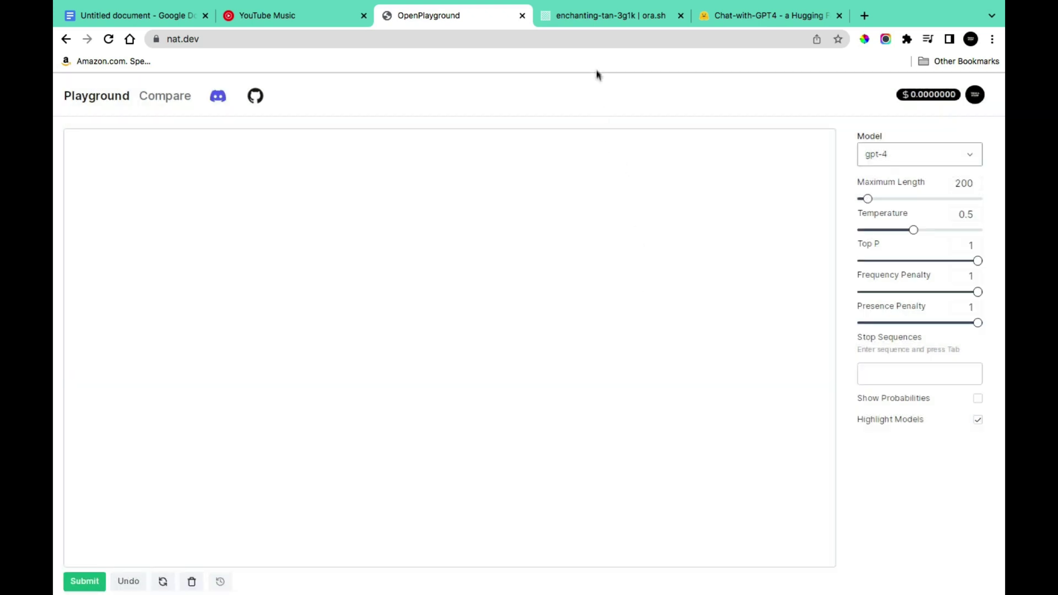
{"action": "left_click", "coordinate": [589, 25]}
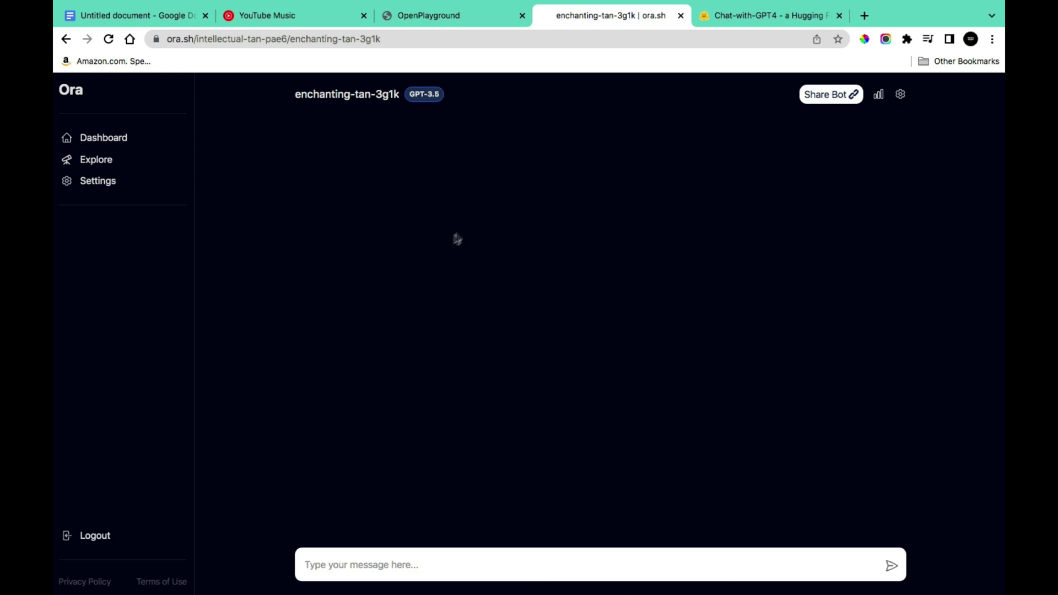
{"action": "left_click", "coordinate": [898, 97]}
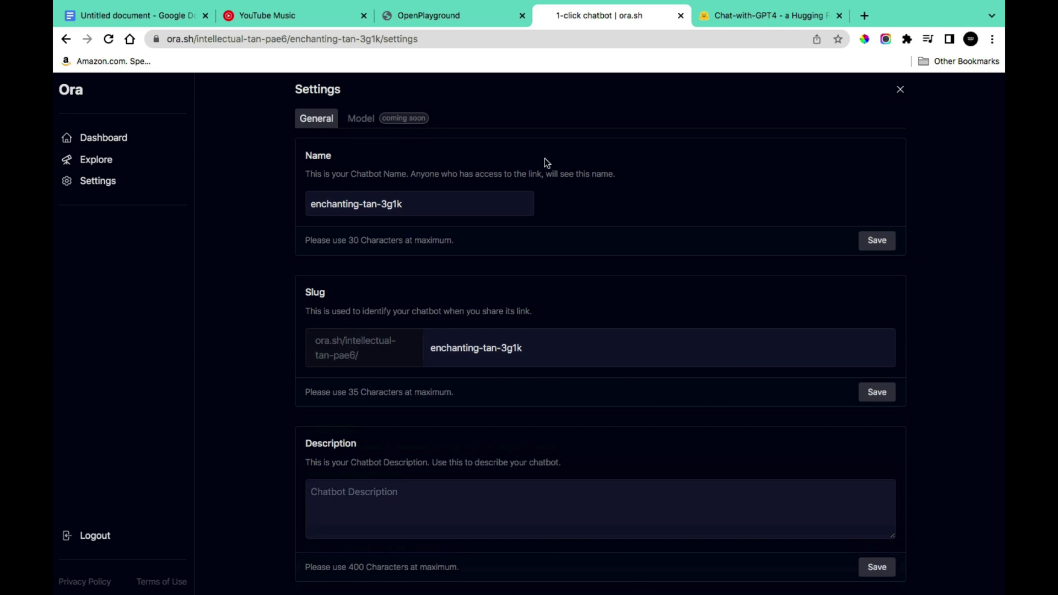
Switch to the Chat-with-GPT4 space and scroll down to its input box and Run button, then back up
{"action": "left_click", "coordinate": [847, 20]}
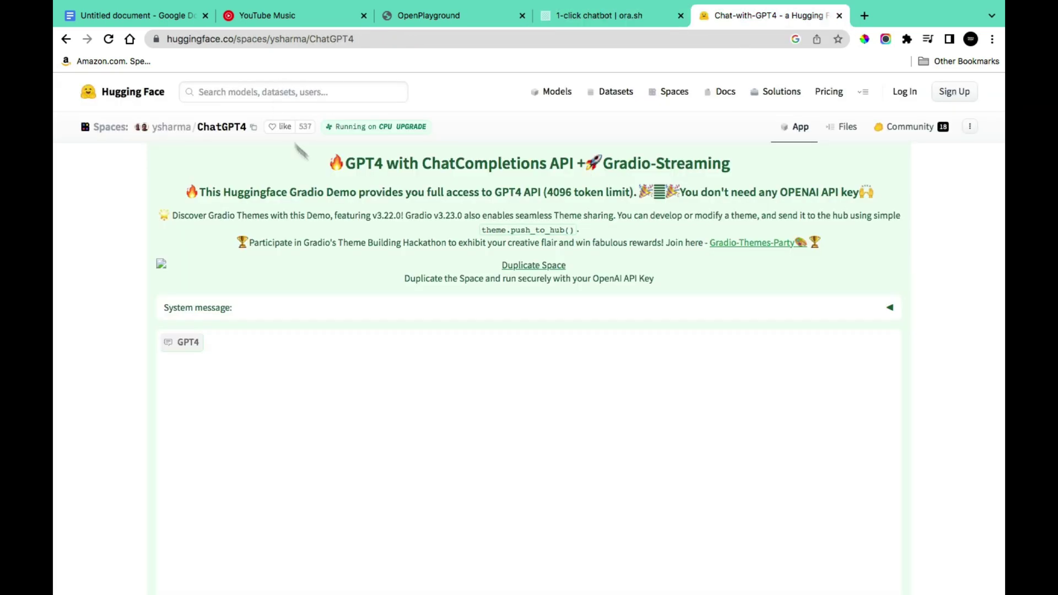
{"action": "scroll", "coordinate": [430, 332], "scroll_direction": "down", "scroll_amount": 2}
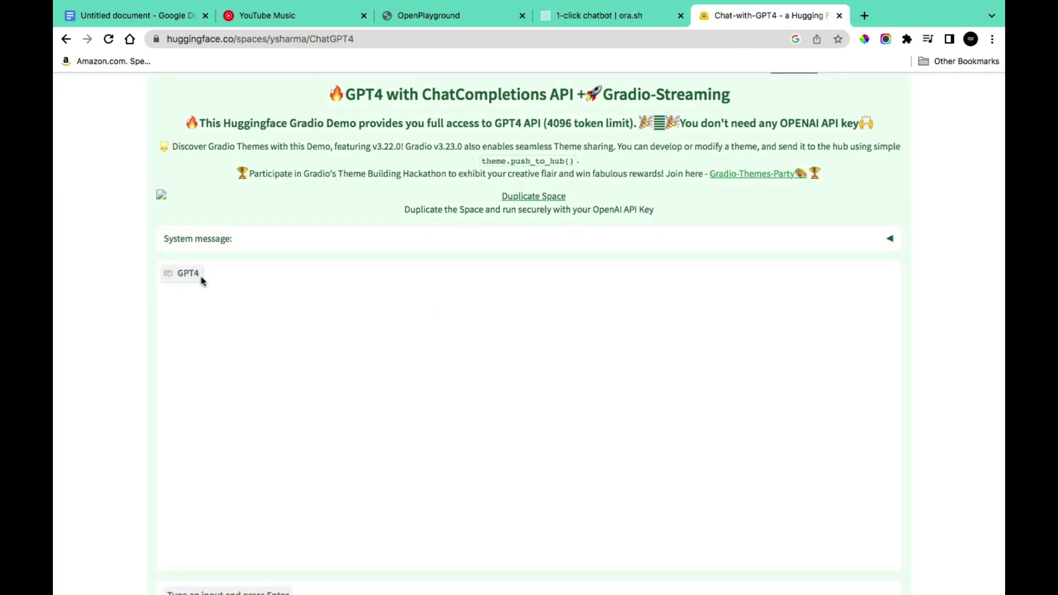
{"action": "scroll", "coordinate": [435, 351], "scroll_direction": "down", "scroll_amount": 4}
{"action": "scroll", "coordinate": [286, 508], "scroll_direction": "up", "scroll_amount": 1}
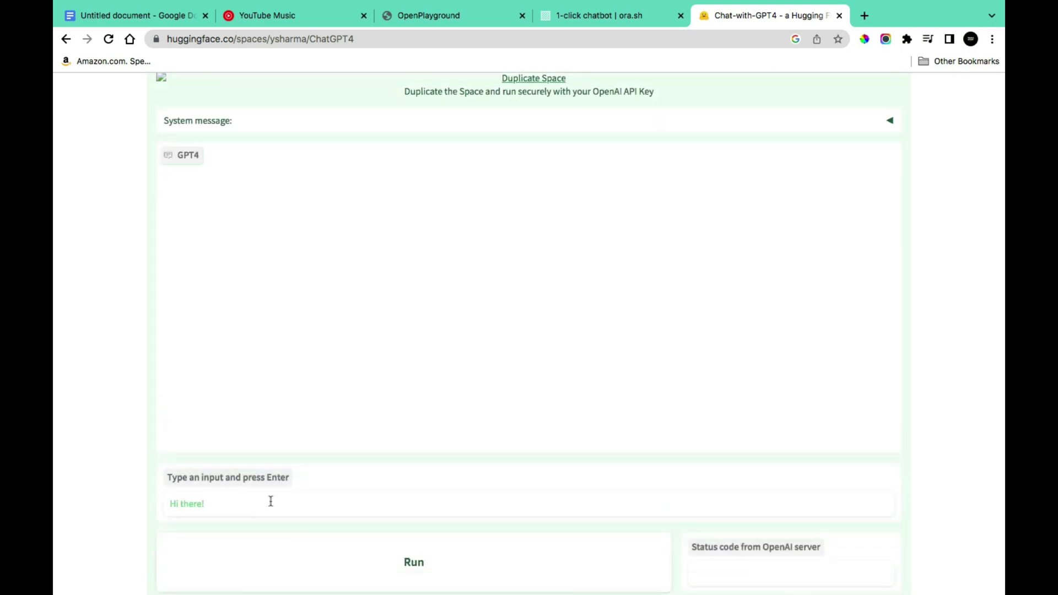
{"action": "scroll", "coordinate": [444, 408], "scroll_direction": "down", "scroll_amount": 3}
{"action": "scroll", "coordinate": [443, 410], "scroll_direction": "up", "scroll_amount": 5}
{"action": "scroll", "coordinate": [443, 410], "scroll_direction": "up", "scroll_amount": 3}
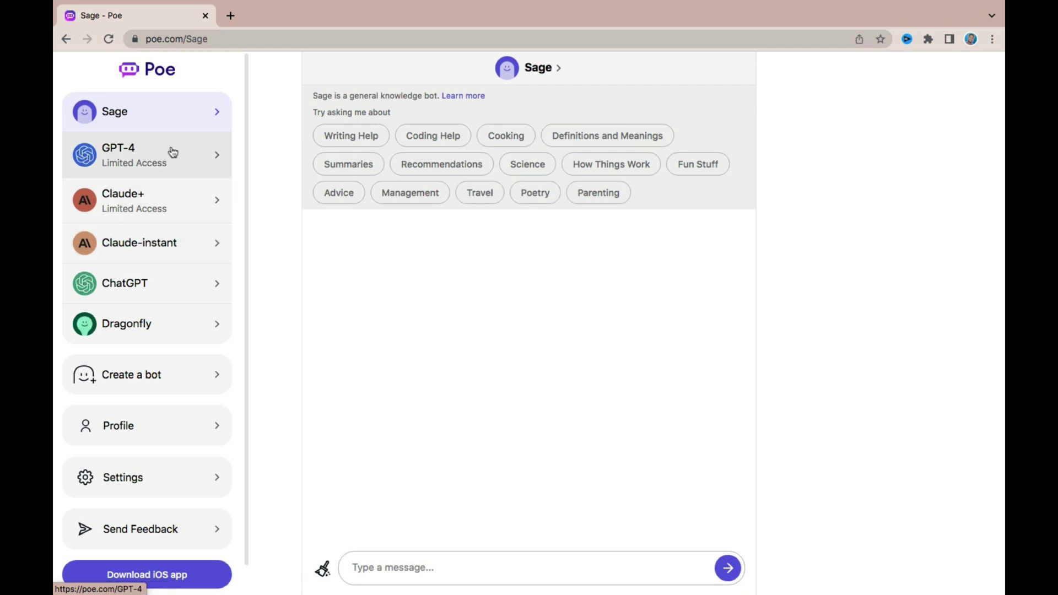
Open Poe's ChatGPT bot, then the GPT-4 (Limited Access) bot chat
{"action": "left_click", "coordinate": [185, 287]}
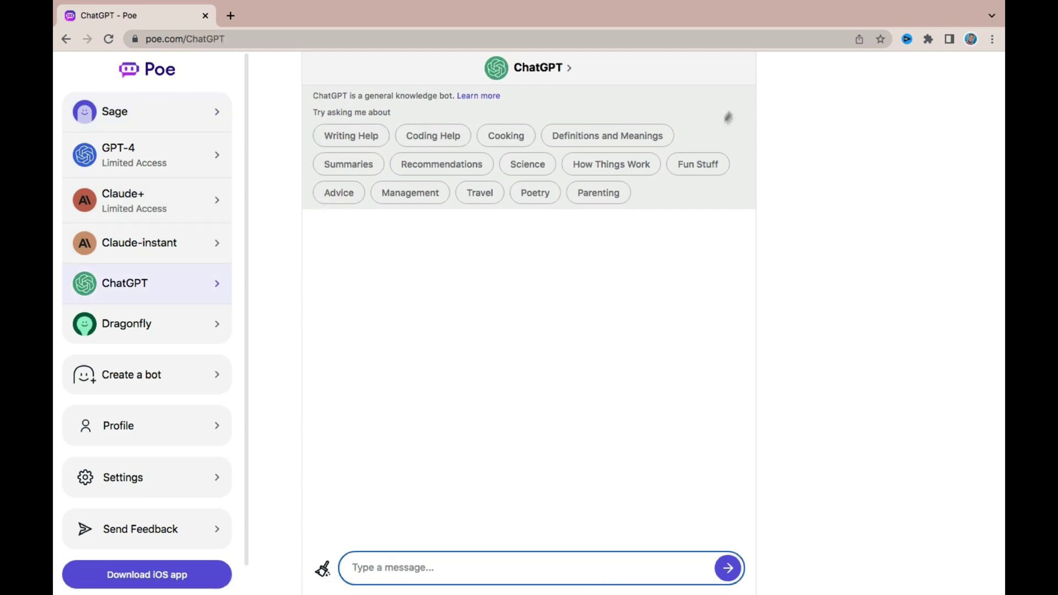
{"action": "left_click", "coordinate": [142, 154]}
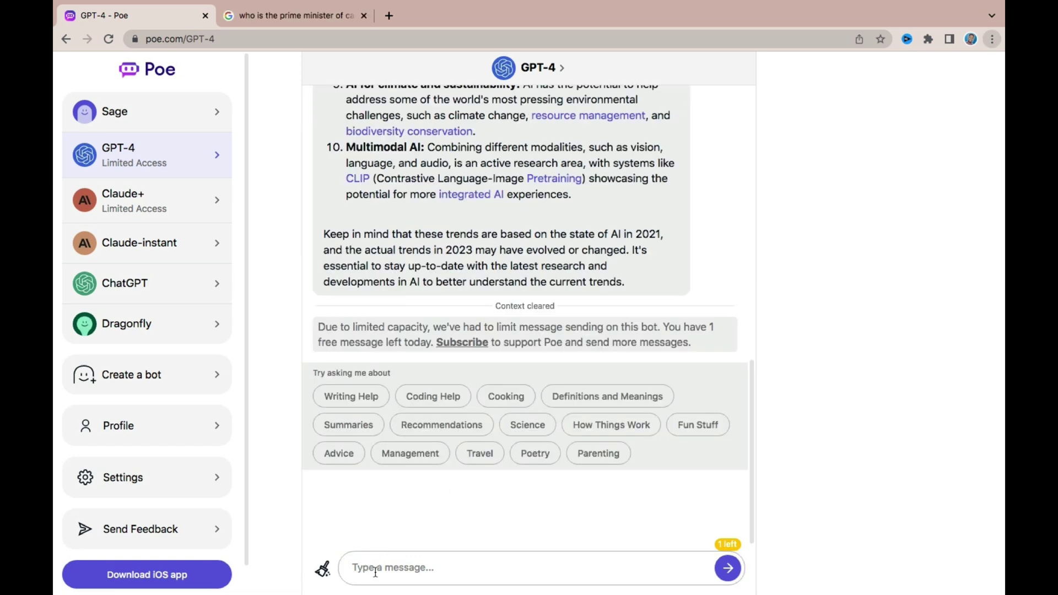
Ask Poe's GPT-4 bot 'who is the prime minister of Canada' by pasting the question and sending it
{"action": "left_click", "coordinate": [375, 573]}
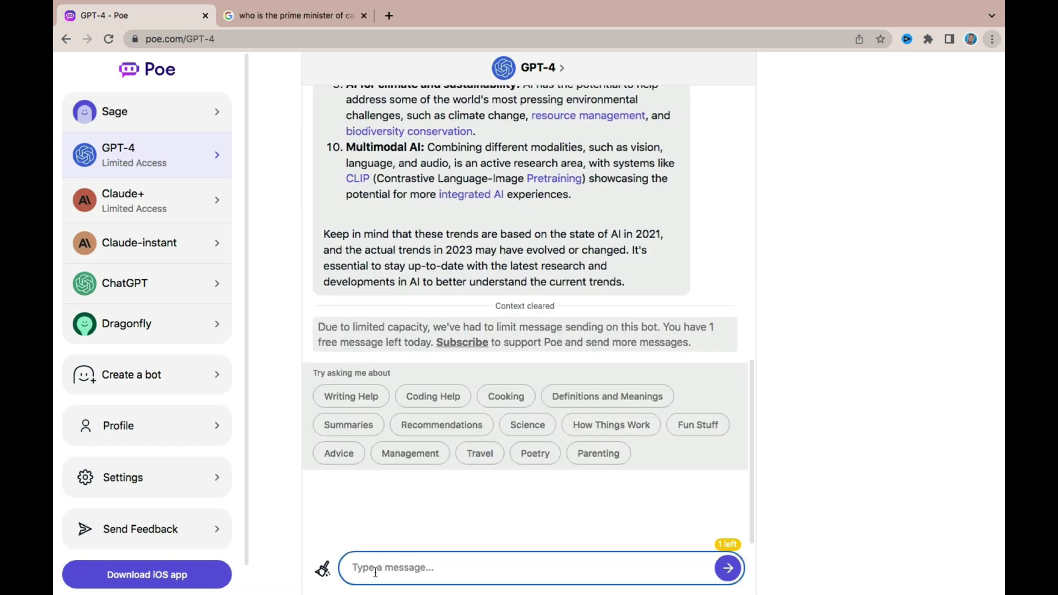
{"action": "type", "text": "who is the prime minister of Canada"}
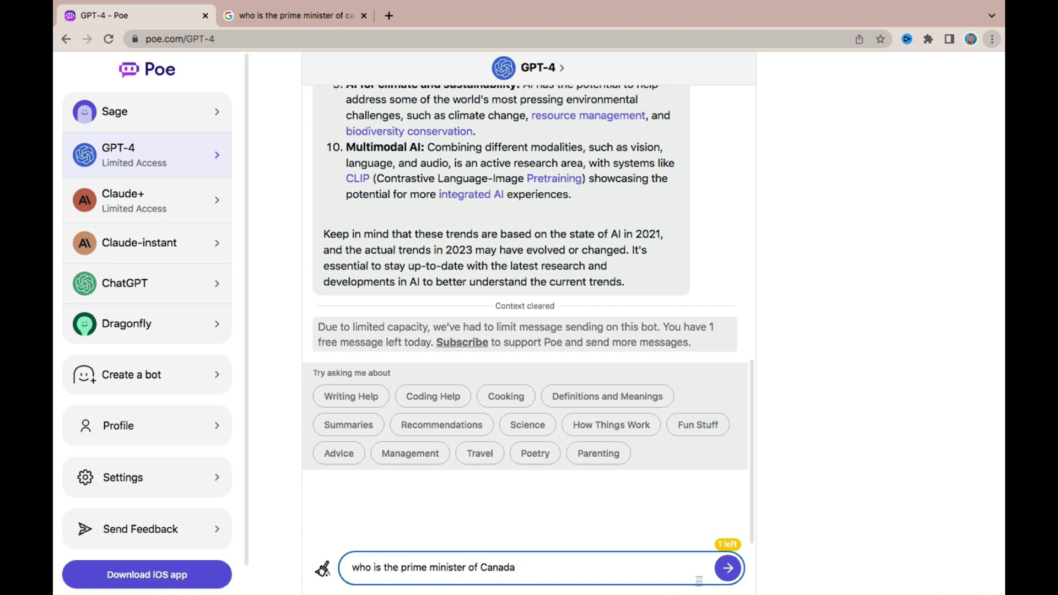
{"action": "left_click", "coordinate": [728, 568]}
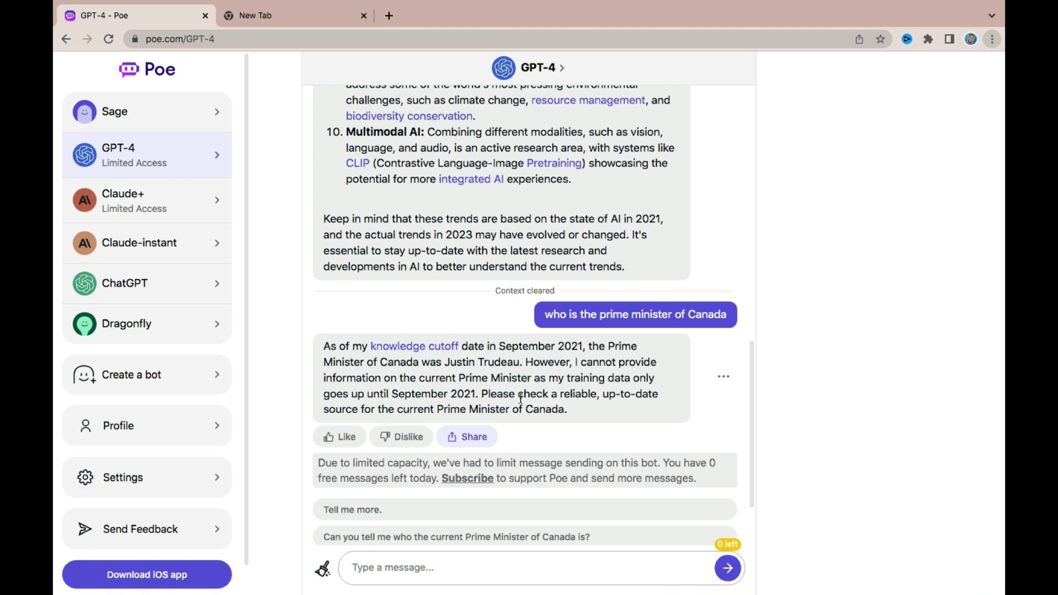
Google 'who is the prime minister of Canada' in a new tab, then paste the question into Bing Chat
{"action": "left_click", "coordinate": [273, 22]}
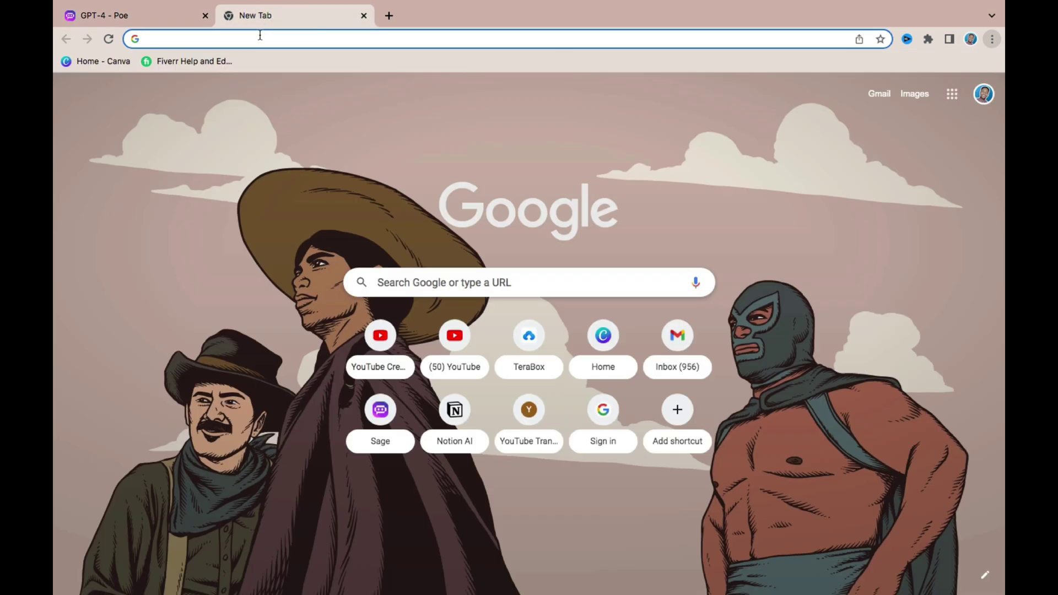
{"action": "type", "text": "who is the prime minister of Canada"}
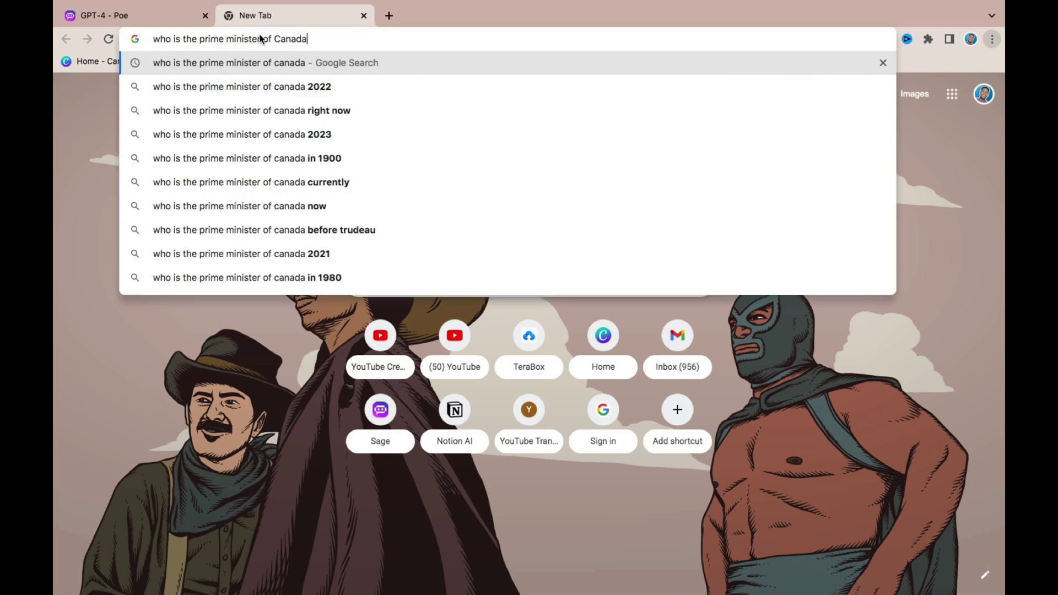
{"action": "key", "text": "Return"}
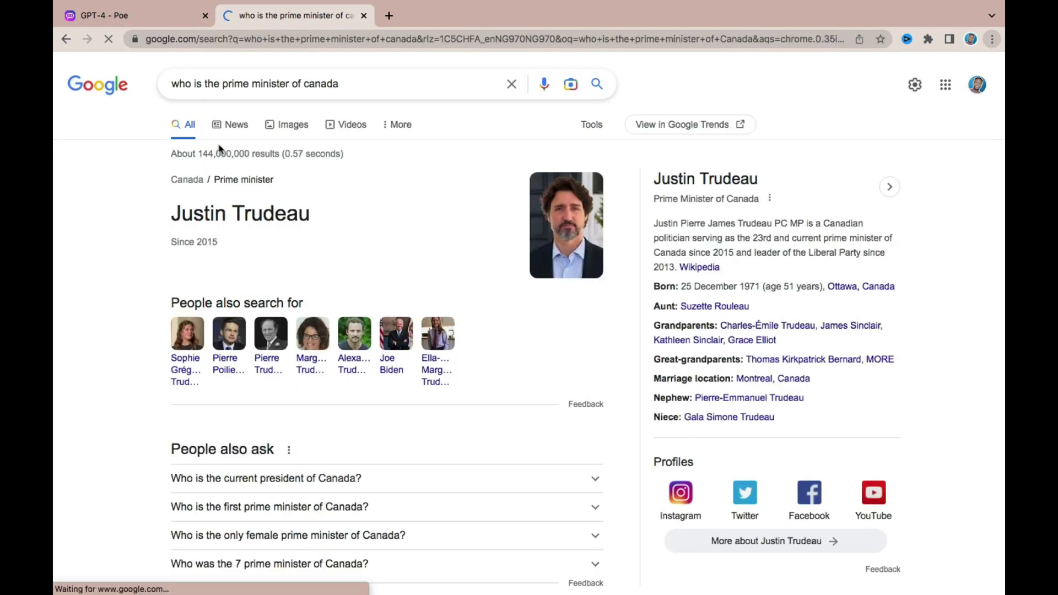
{"action": "left_click", "coordinate": [160, 17]}
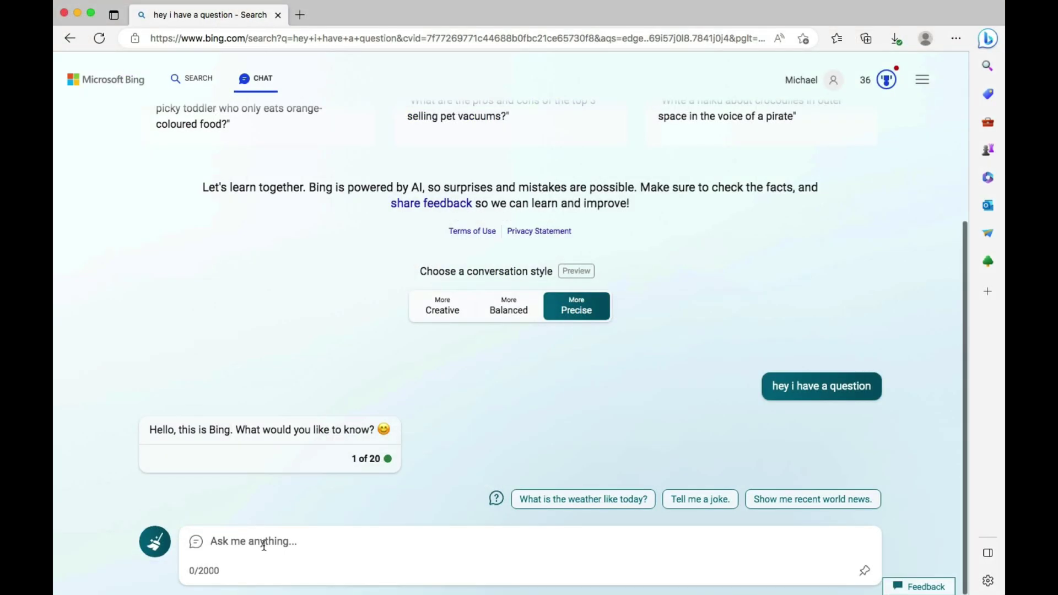
{"action": "type", "text": "who is the prime minister of canada?"}
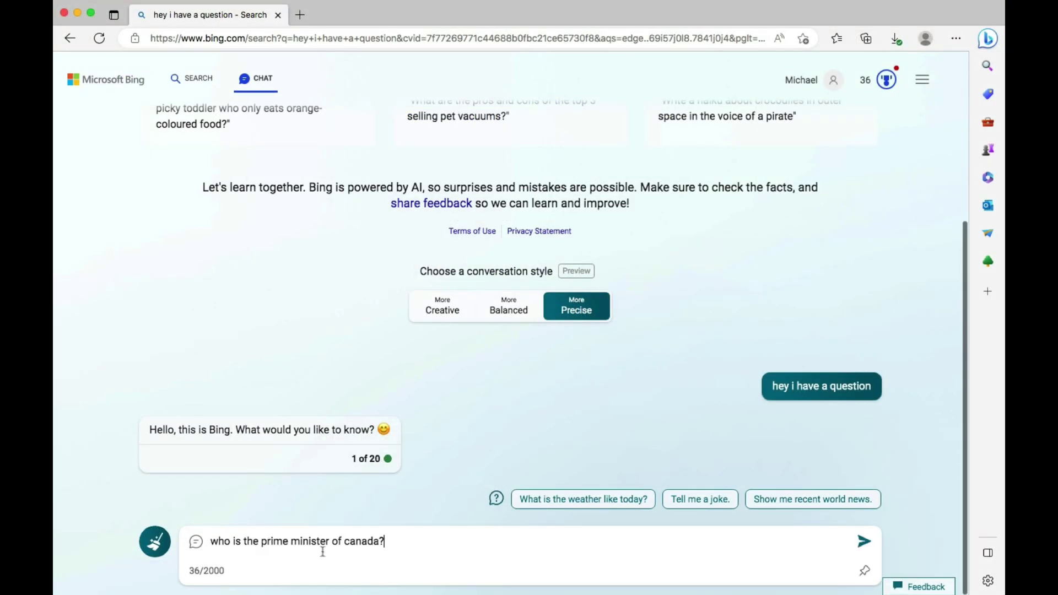
Send 'who is the prime minister of canada?' to Bing Chat and read its Justin Trudeau answer
{"action": "left_click", "coordinate": [864, 543]}
{"action": "mouse_move", "coordinate": [193, 436]}
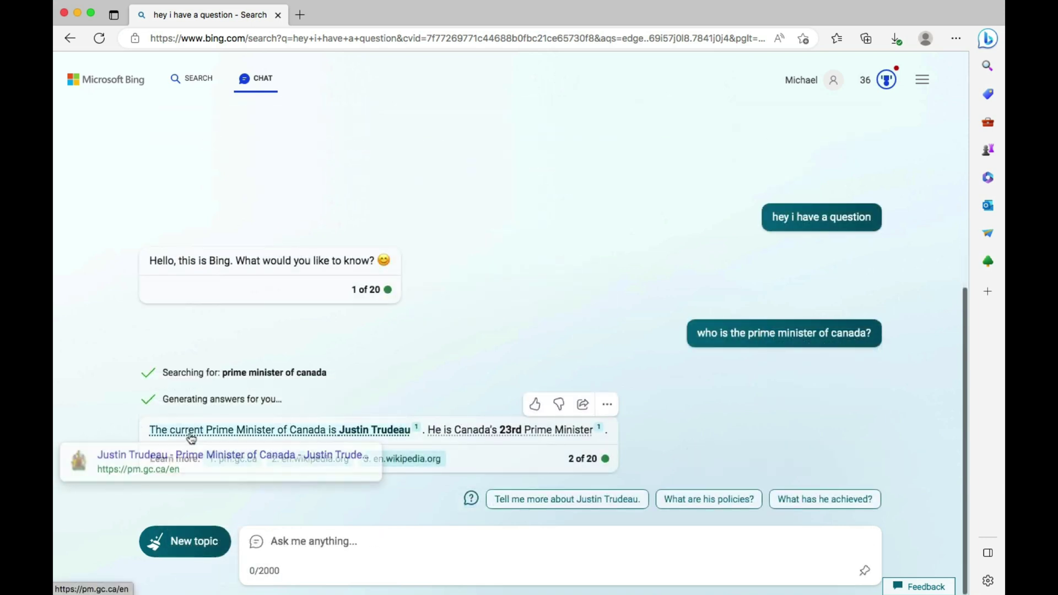